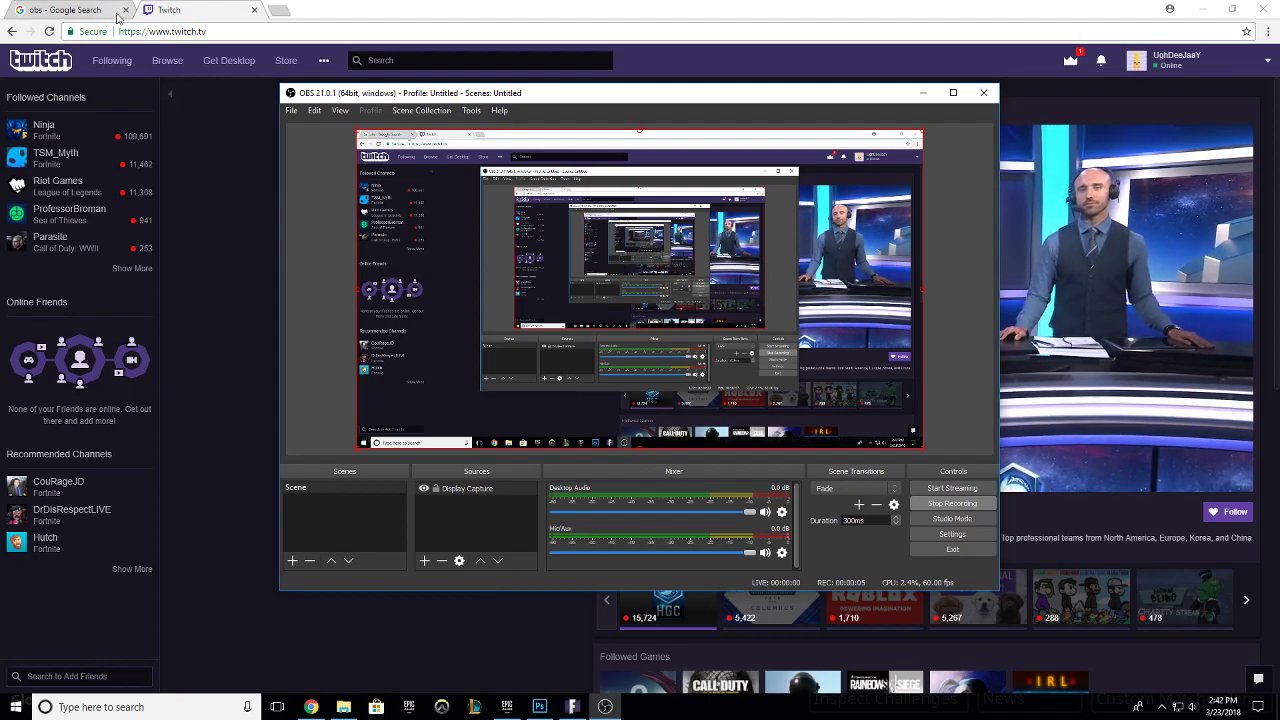
Switch Chrome from the Twitch tab to the 'obs - Google Search' results tab.
click(80, 10)
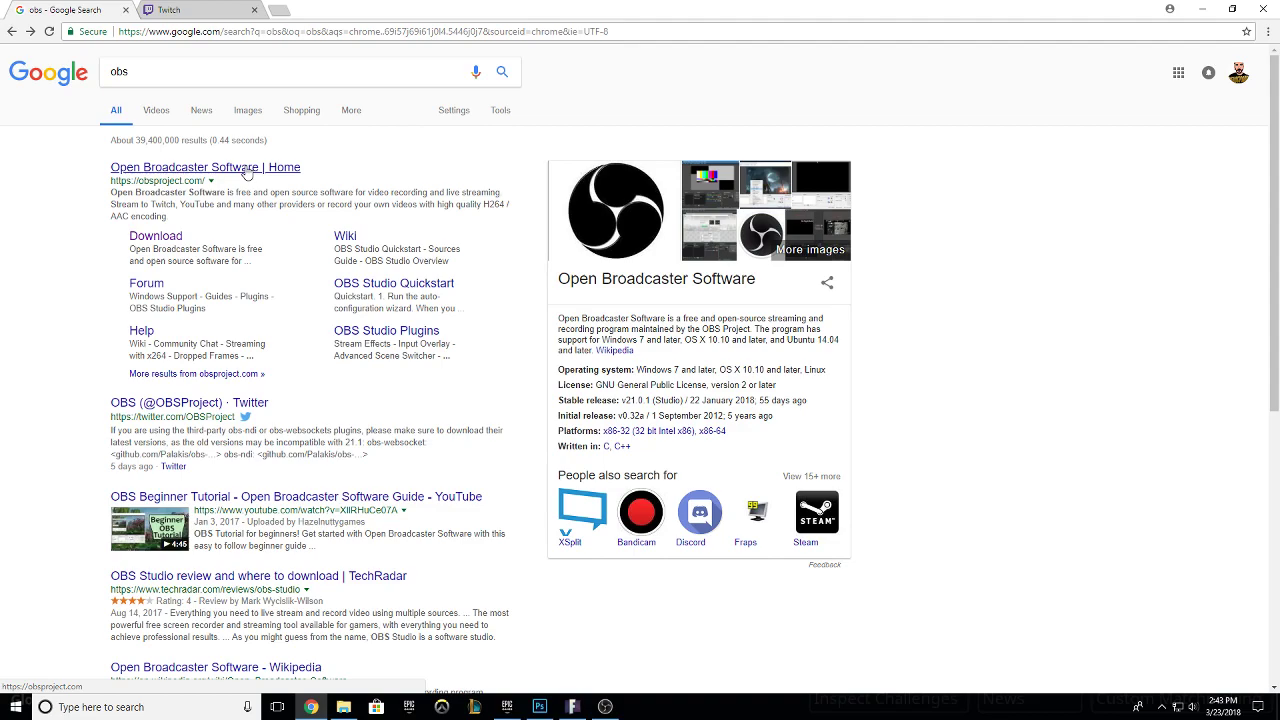
Search Google for 'obs' from the address bar.
click(221, 37)
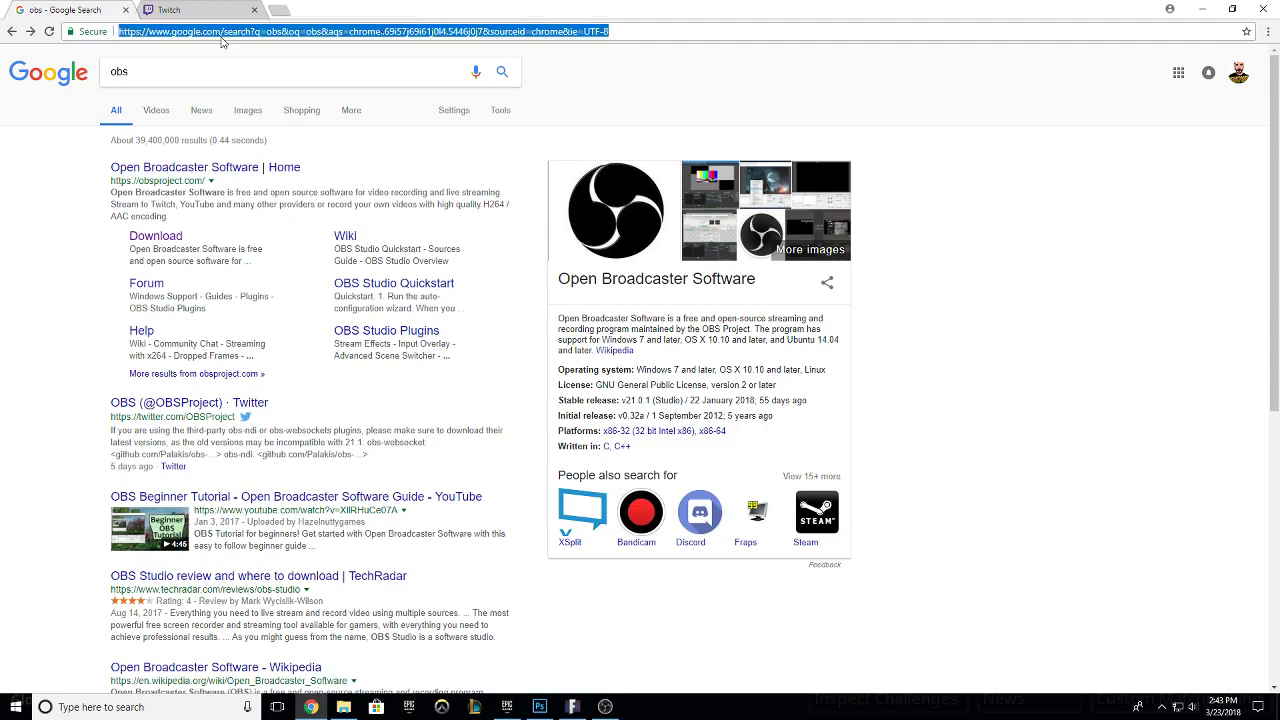
text(obs)
key(Return)
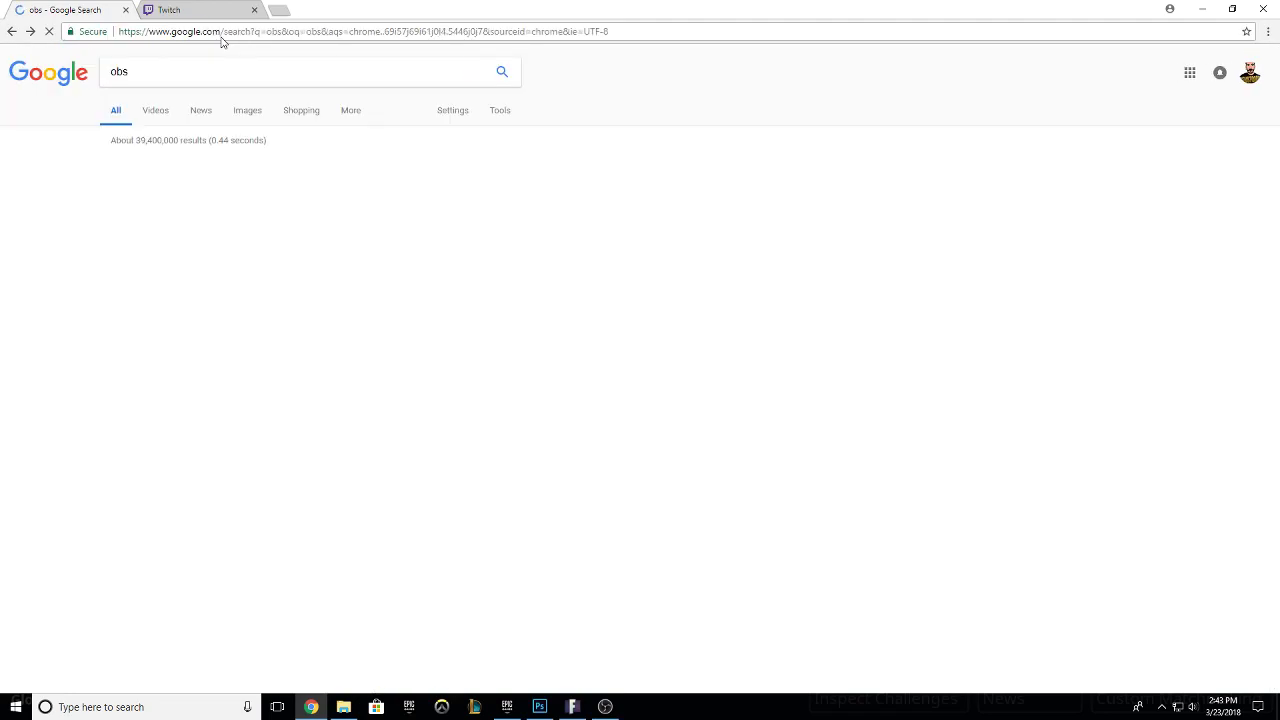
Open the obsproject.com download page, then bring OBS Studio back to the front.
click(160, 237)
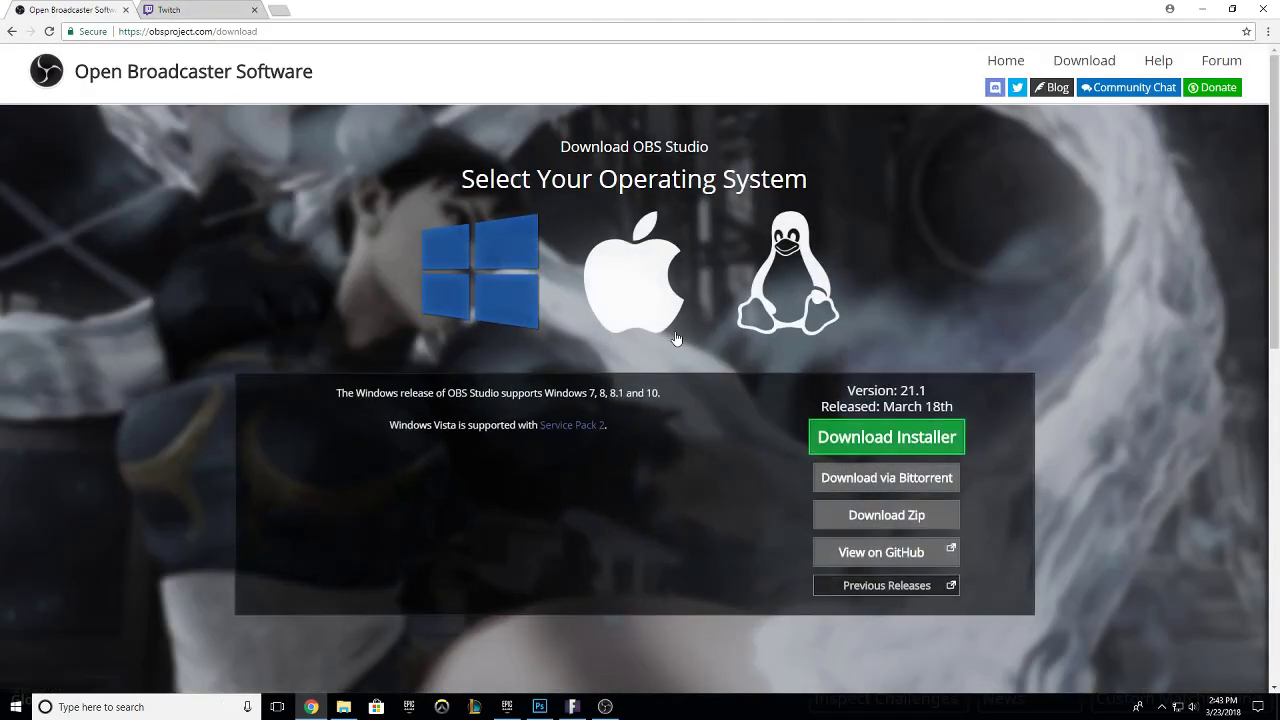
scroll(681, 486, down, 2)
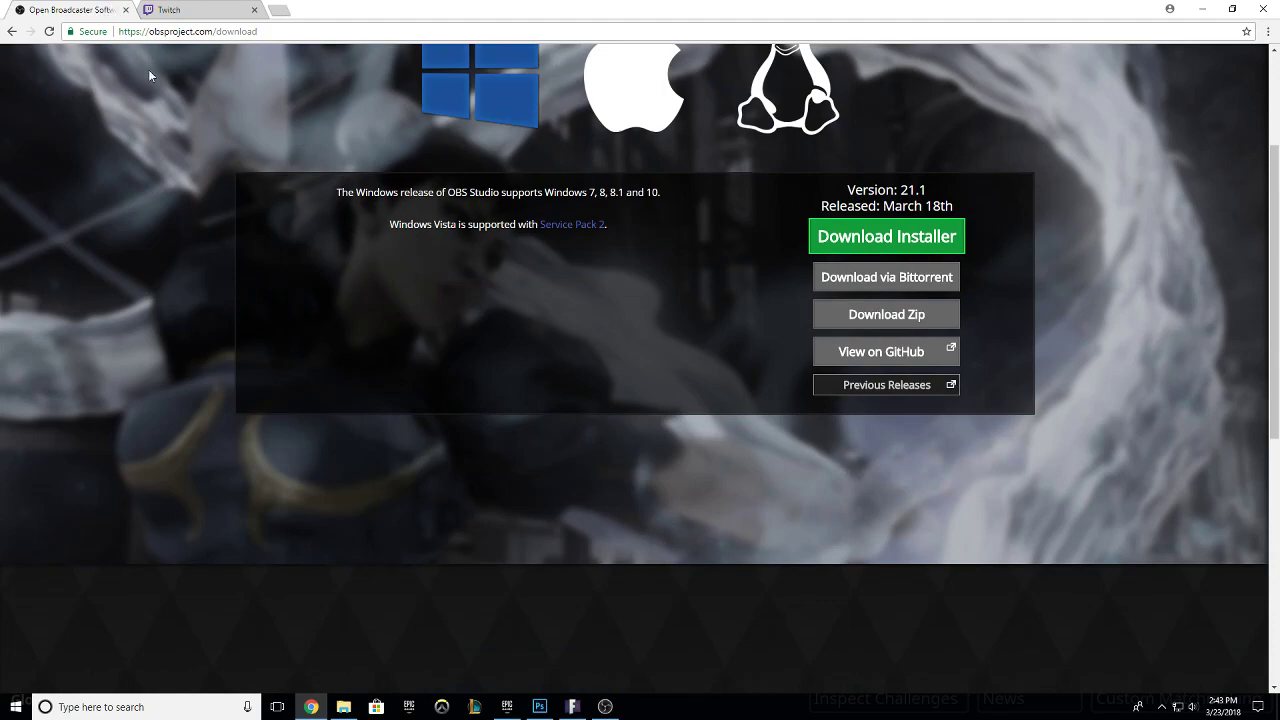
click(605, 706)
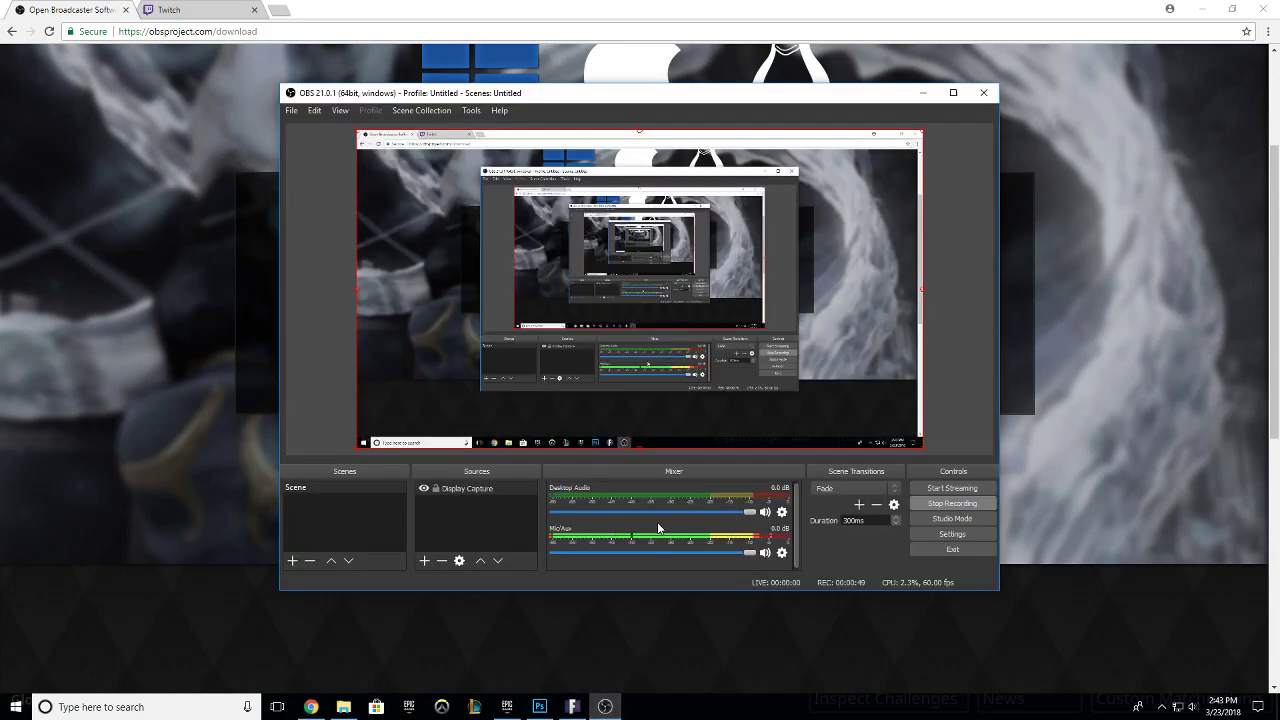
Open Settings > Stream and keep Twitch as the service with the US West: Los Angeles, CA server.
click(293, 112)
click(336, 164)
click(370, 156)
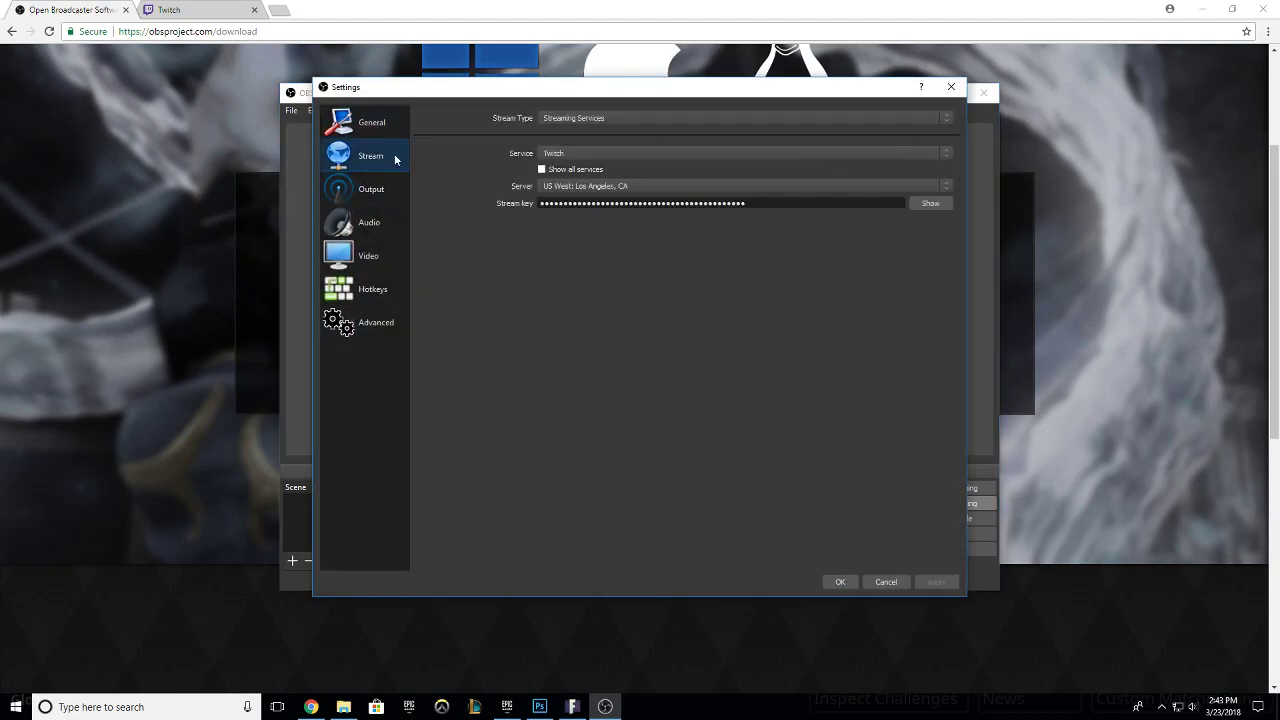
click(588, 153)
click(573, 152)
click(576, 153)
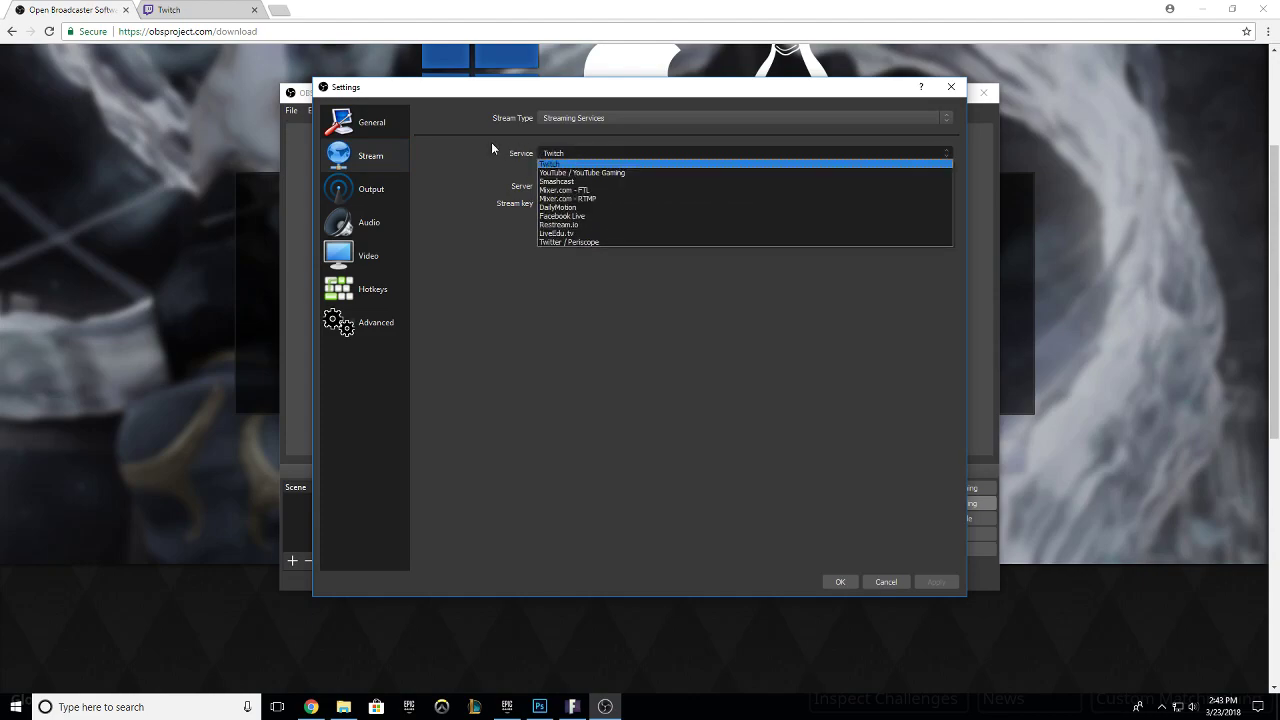
click(491, 145)
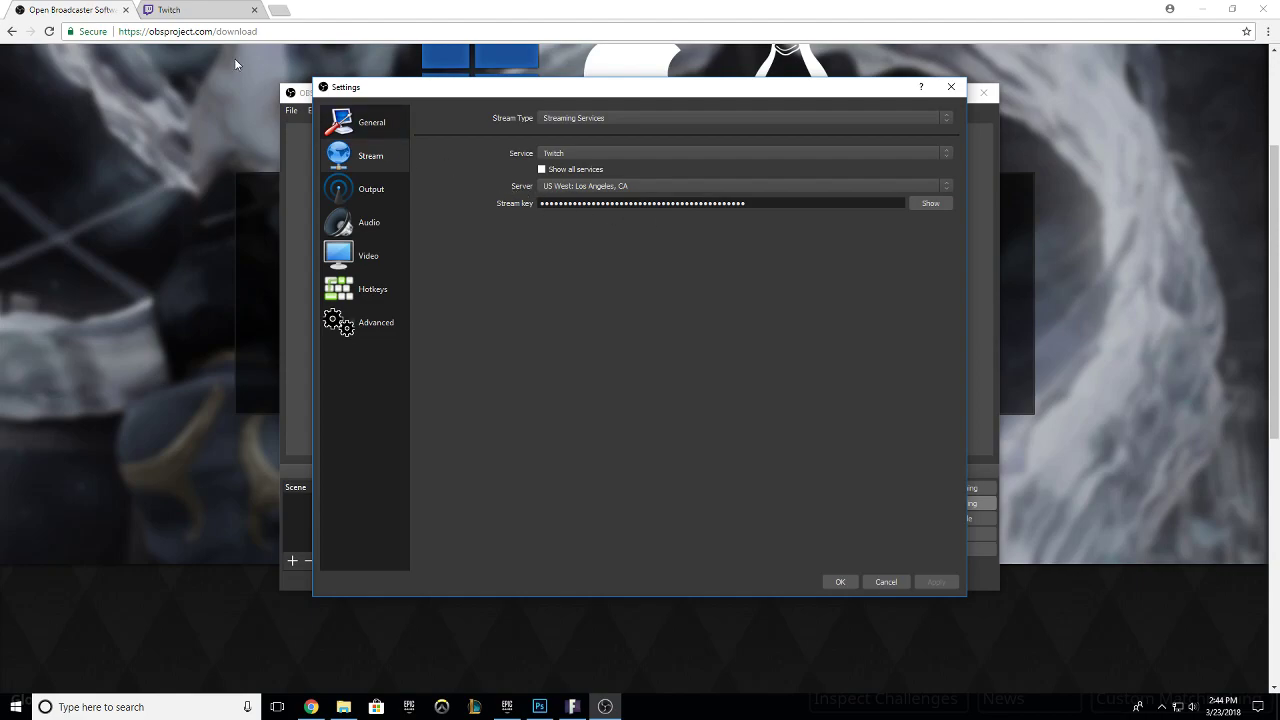
Open the channel's Stream Key page from the Twitch dashboard settings, then return to OBS.
click(228, 12)
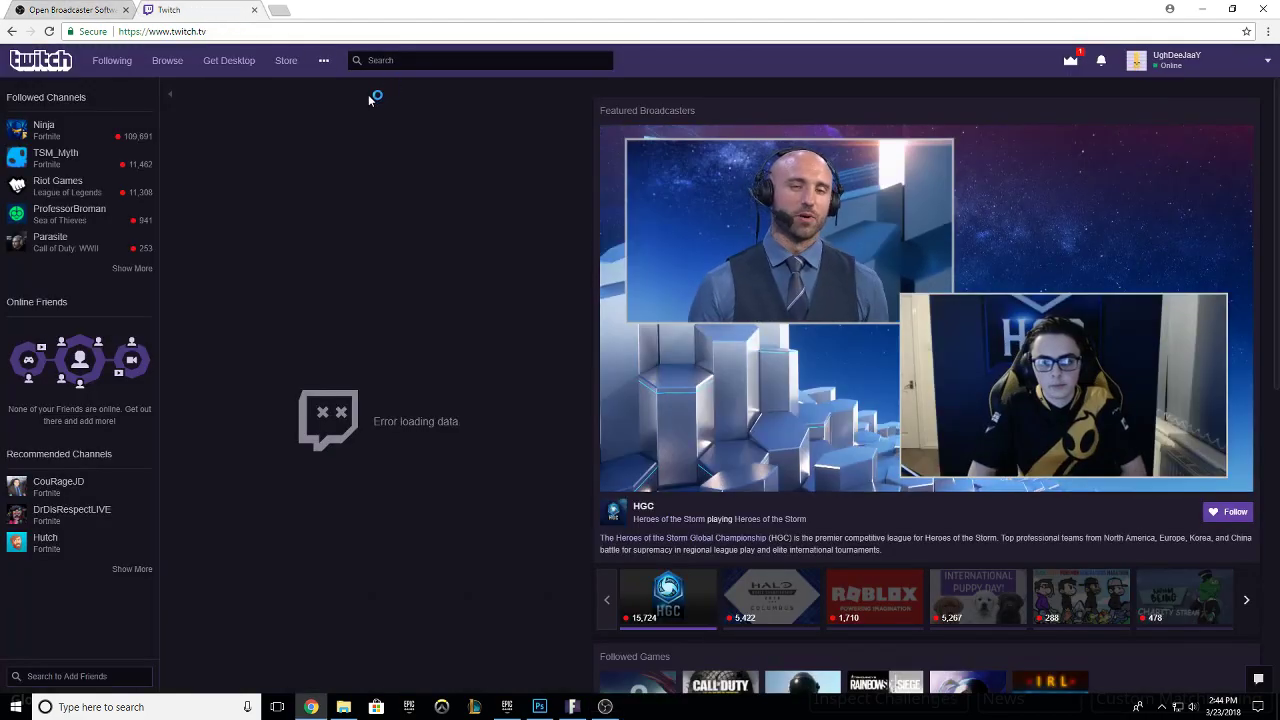
click(1267, 65)
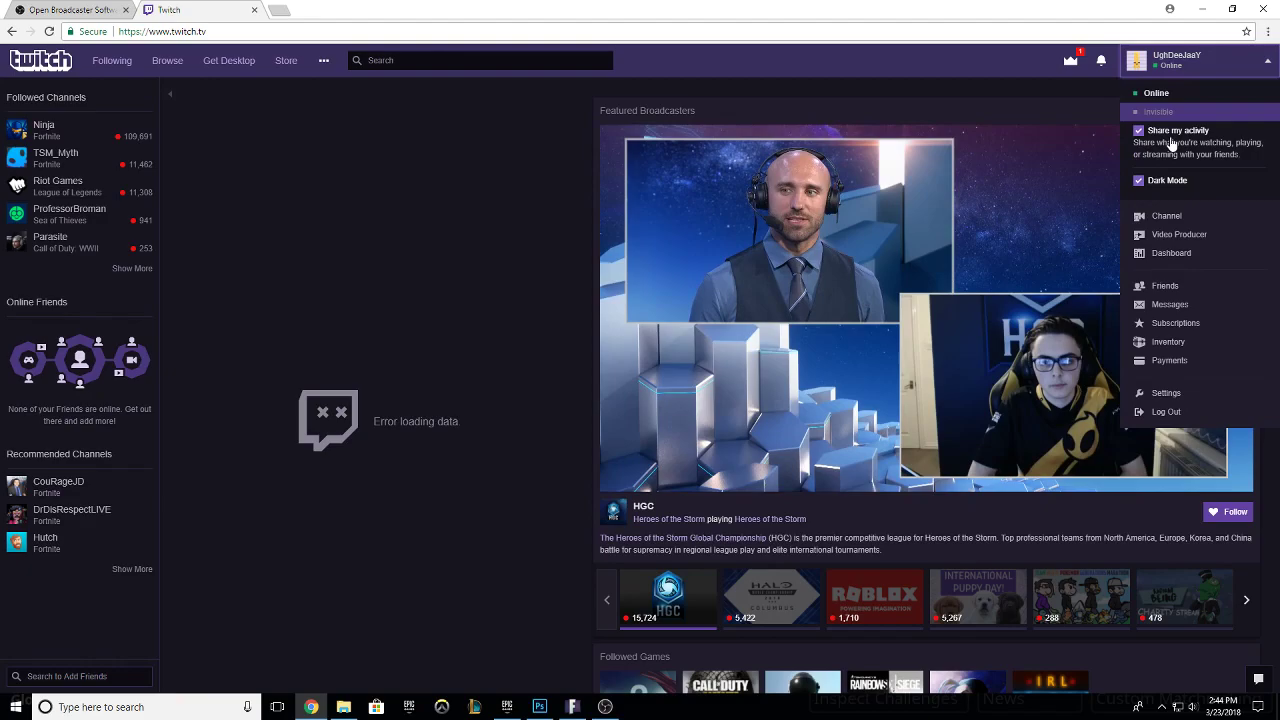
click(1190, 253)
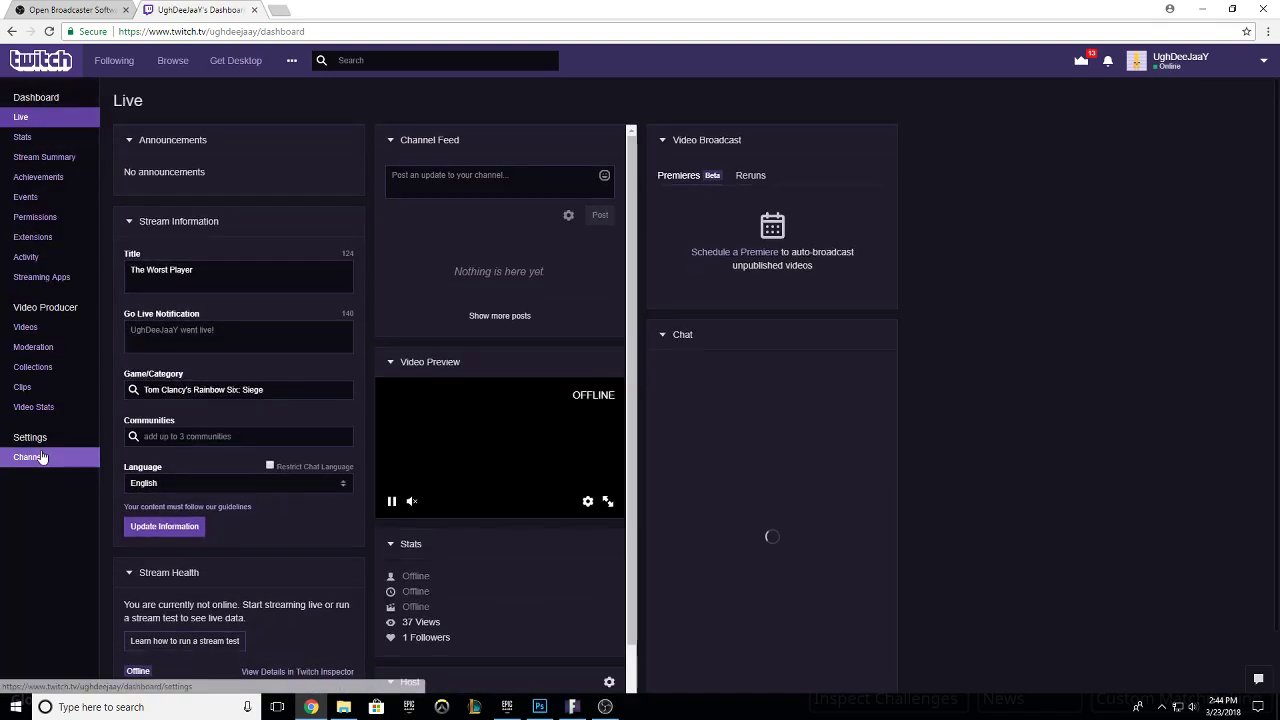
click(40, 458)
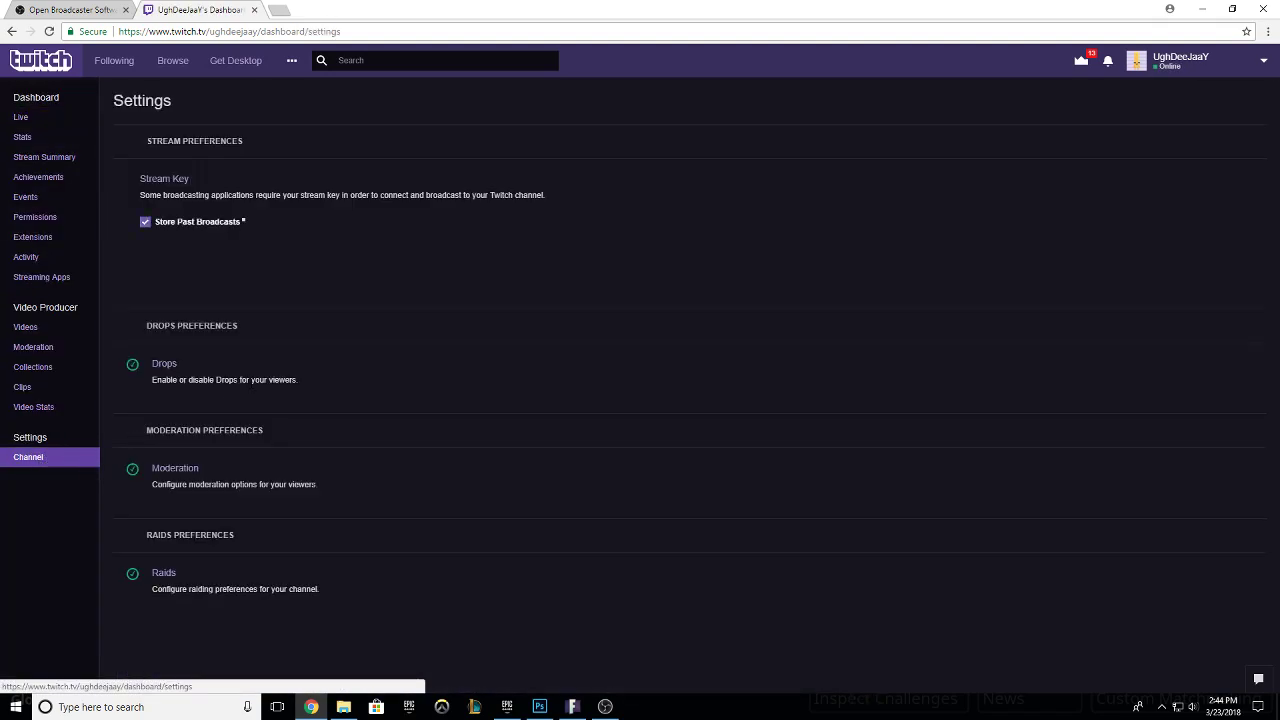
click(170, 180)
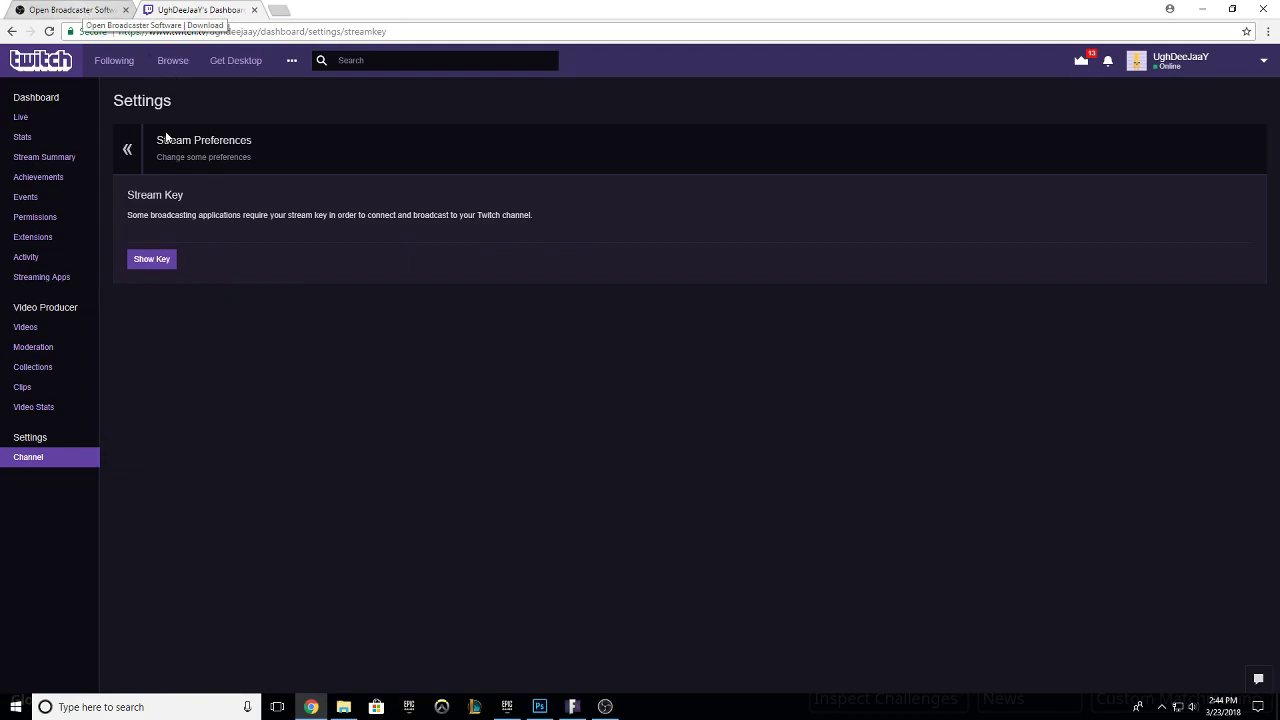
click(604, 706)
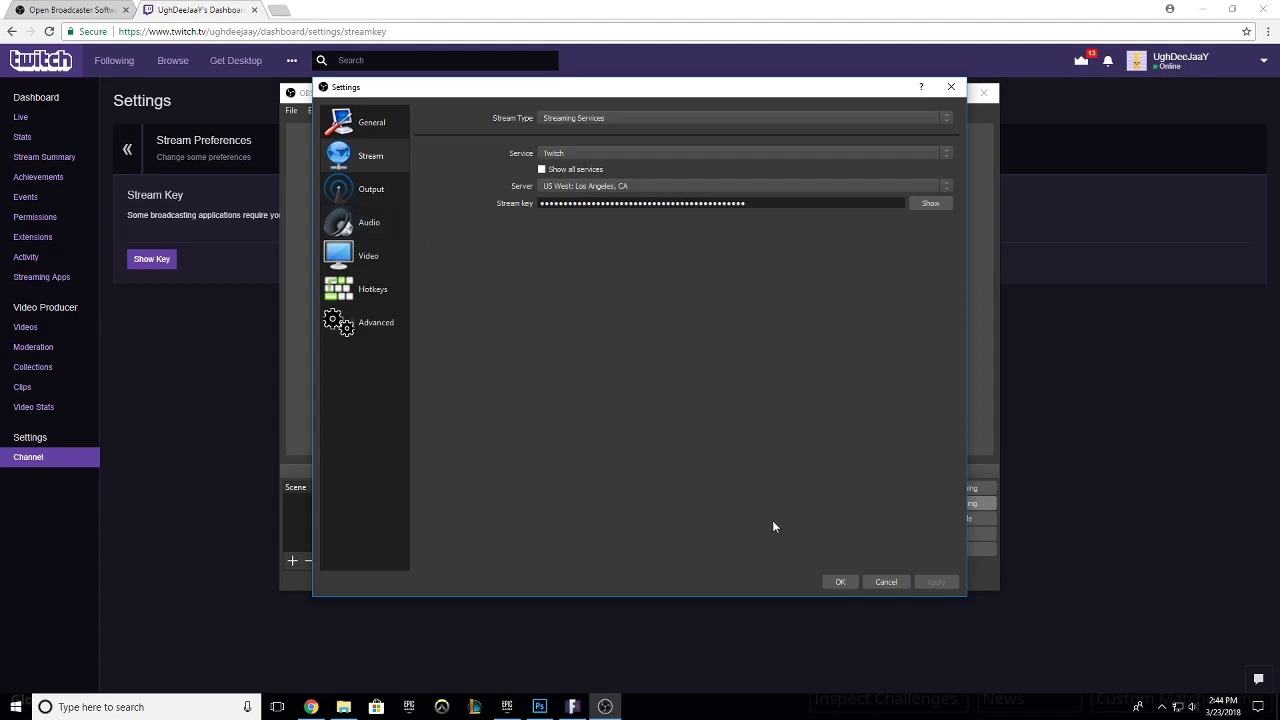
Check the 3000 video bitrate under Output and the Video resolution settings, then cancel Settings.
click(378, 192)
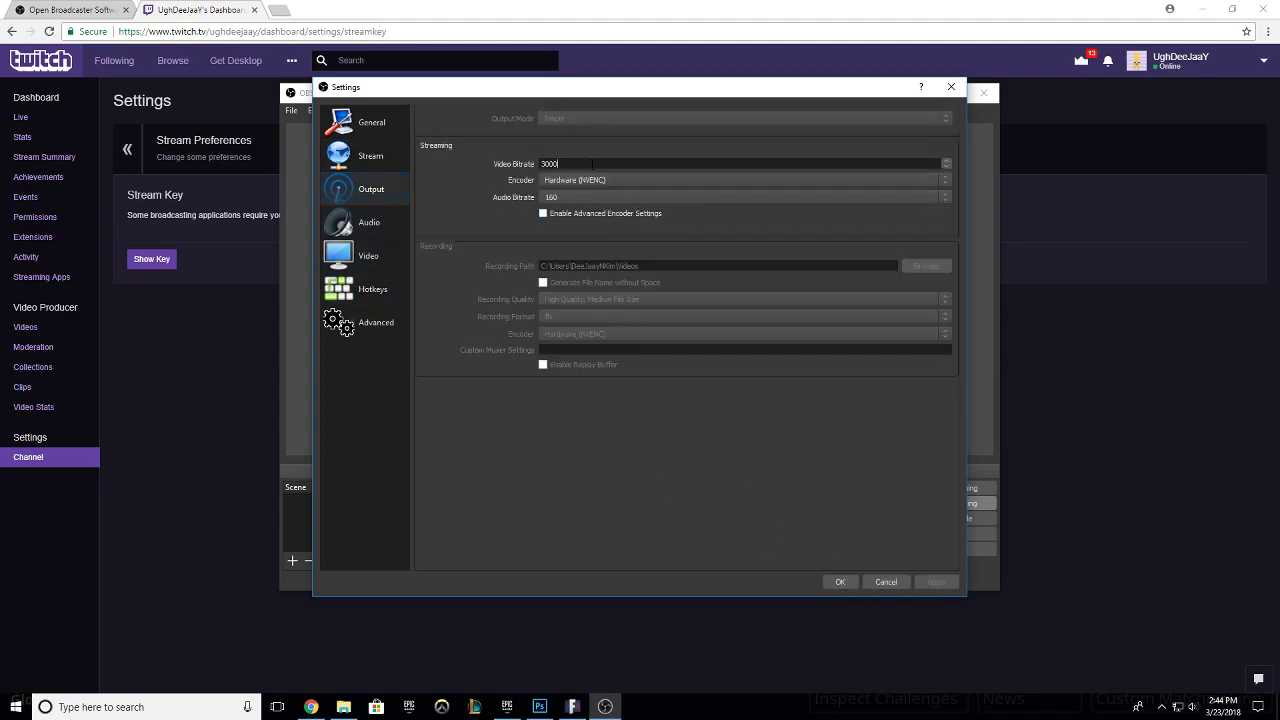
drag(560, 164, 455, 165)
click(386, 258)
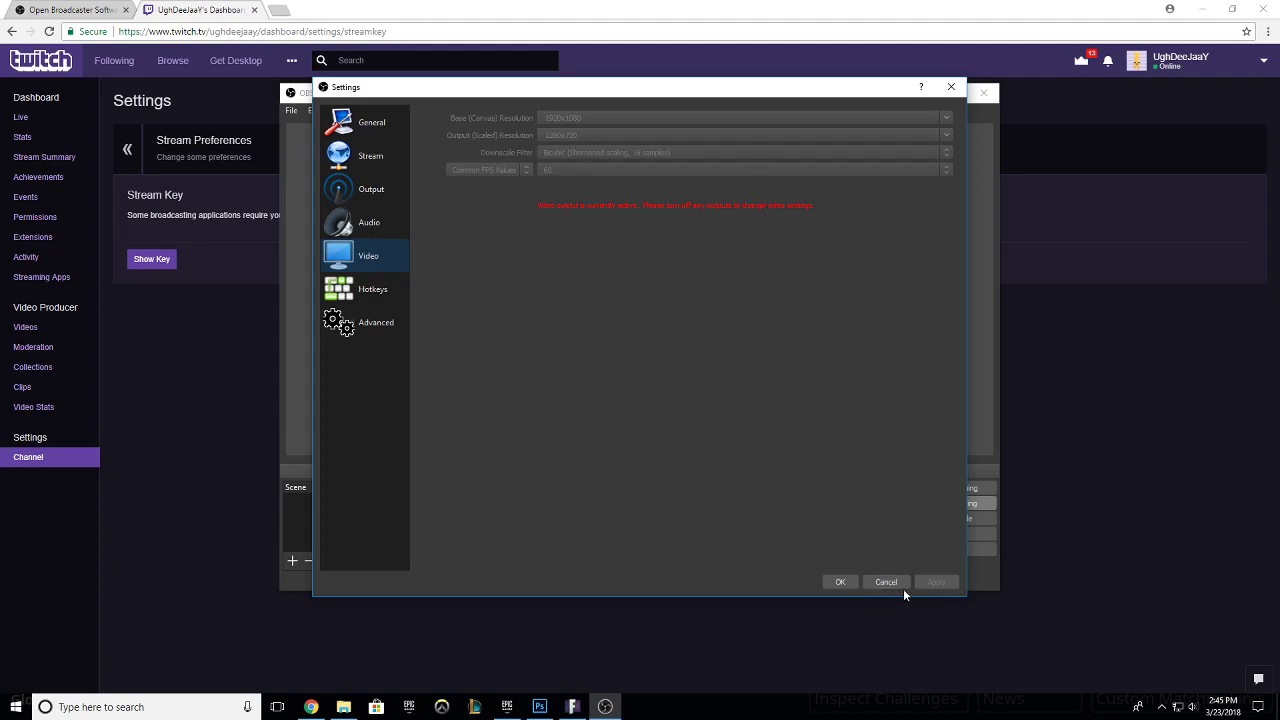
click(843, 584)
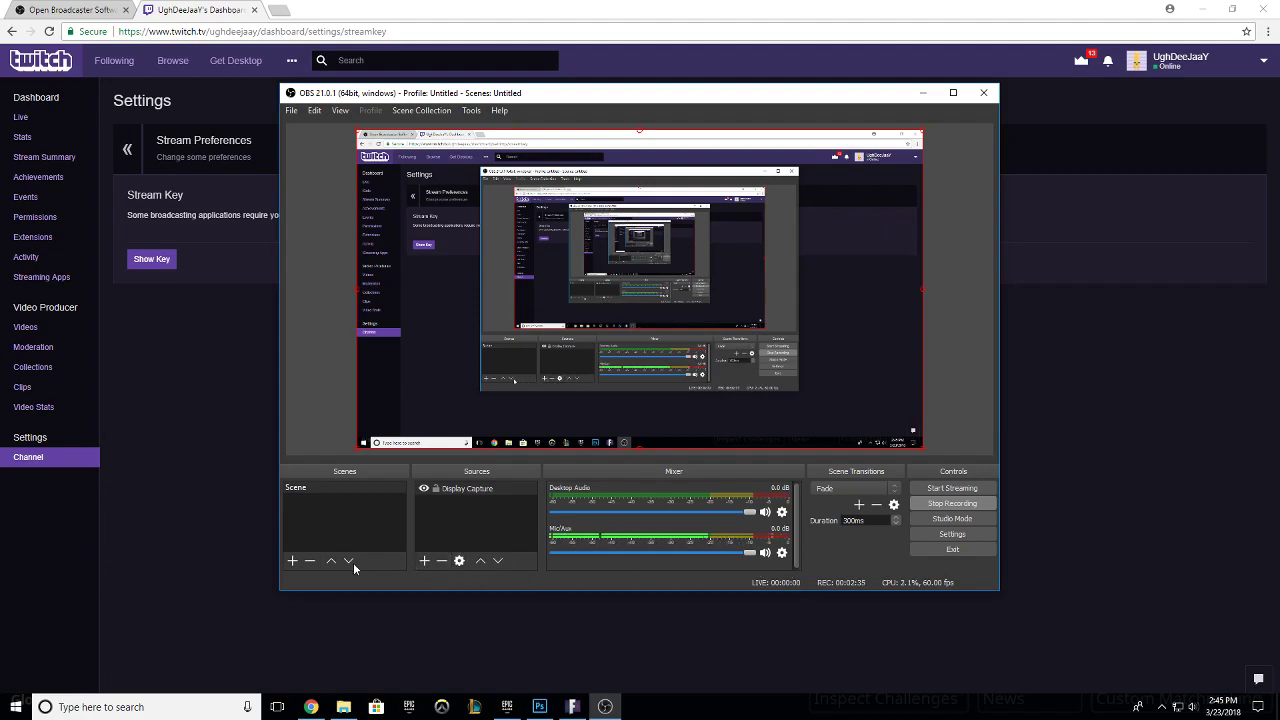
Add a new scene named 'Fortnite' and bring up the list of source types.
click(293, 561)
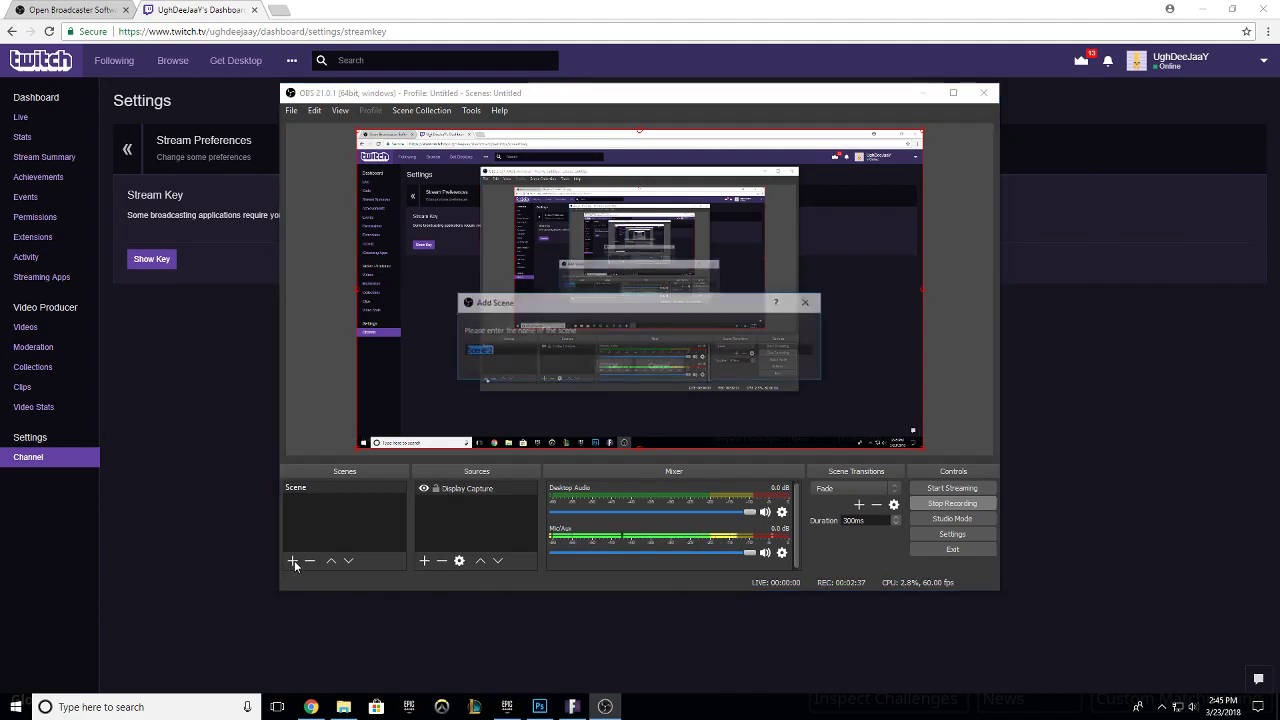
text(Fortnit)
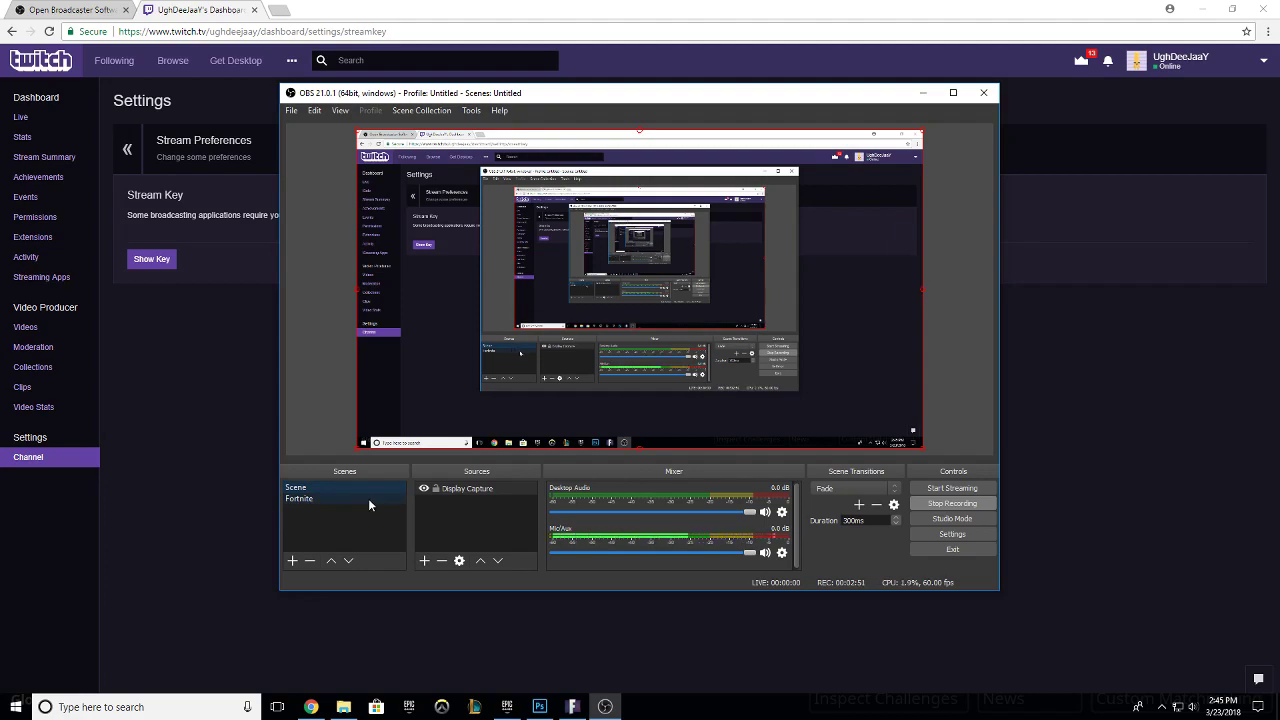
click(426, 561)
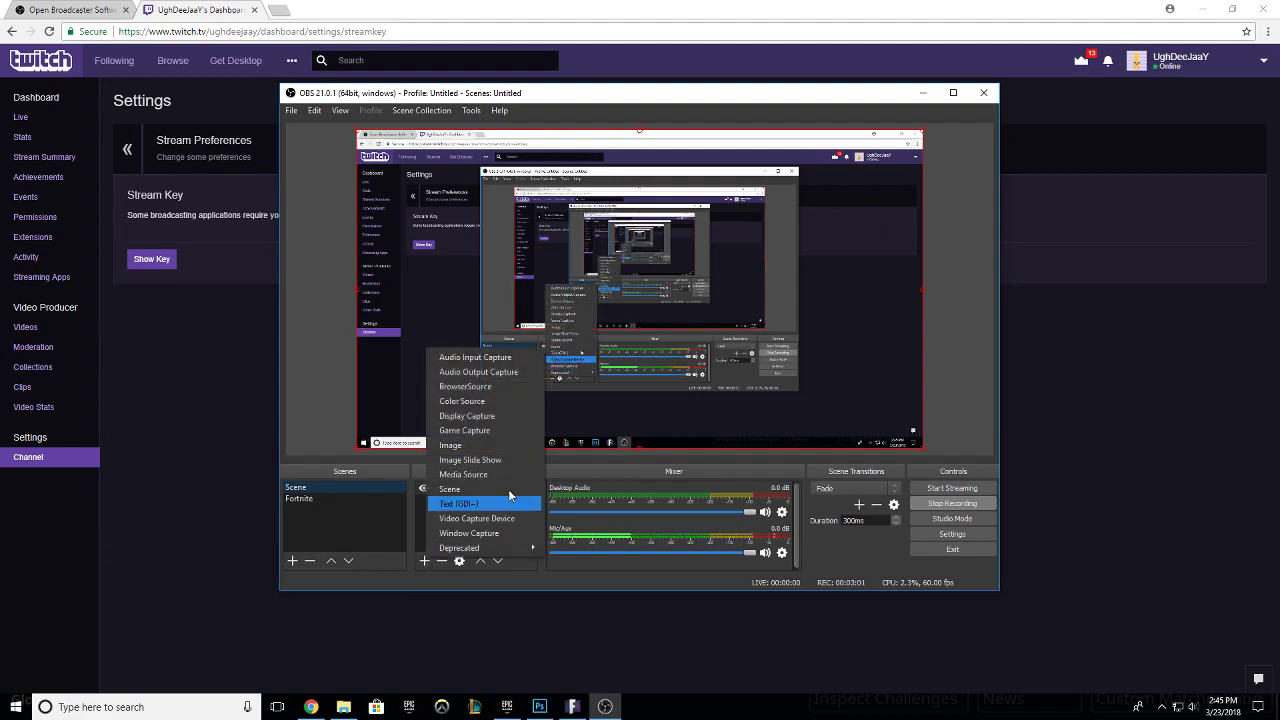
Add a Game Capture source in 'Capture specific window' mode and list the available windows.
click(501, 432)
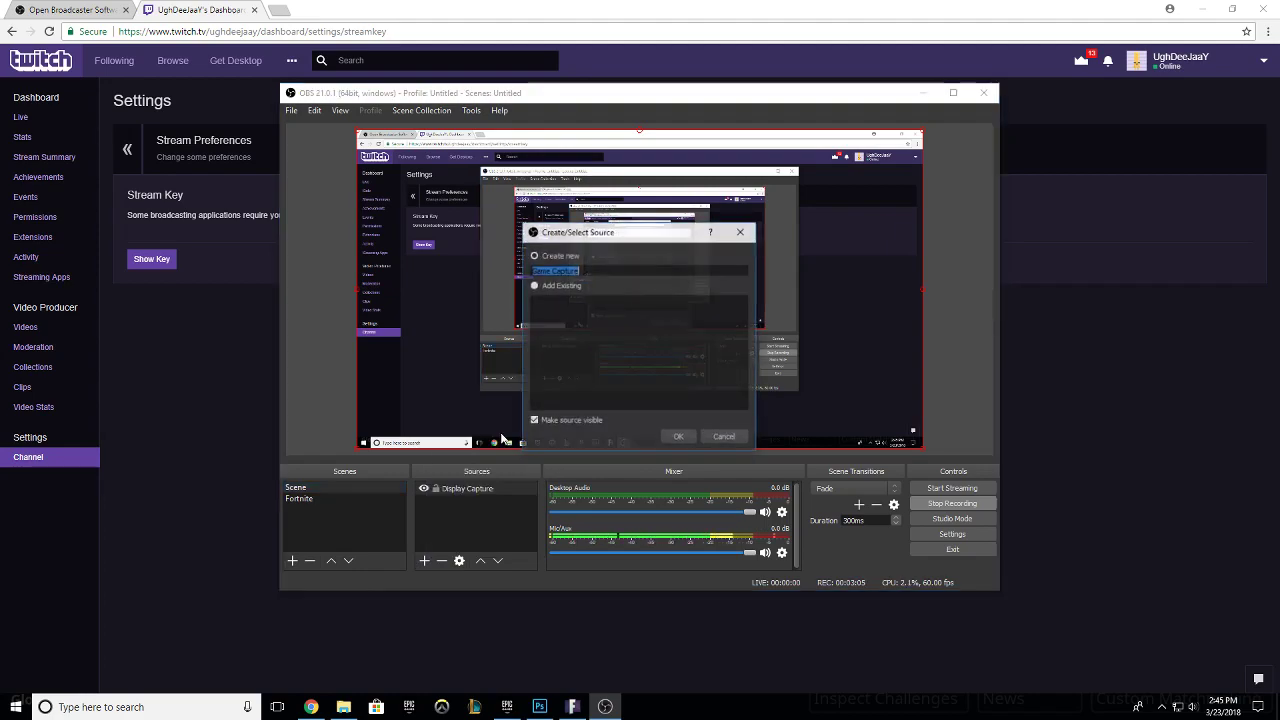
click(678, 437)
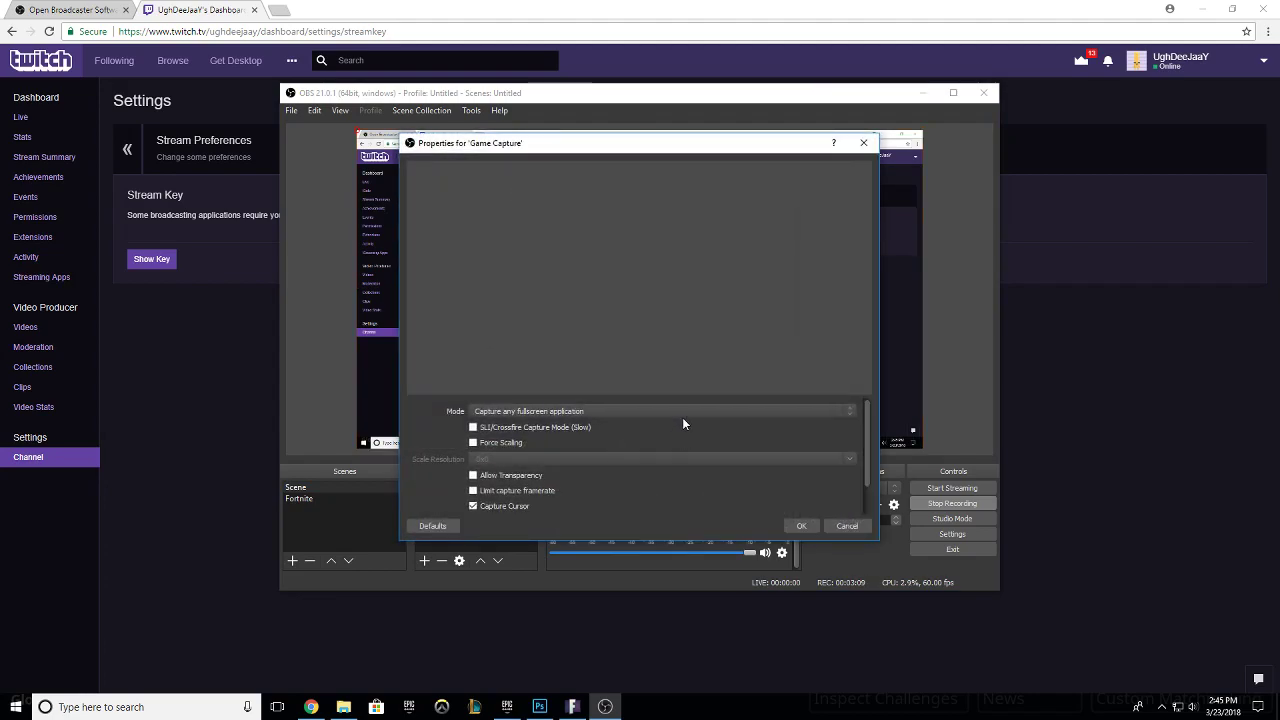
click(690, 411)
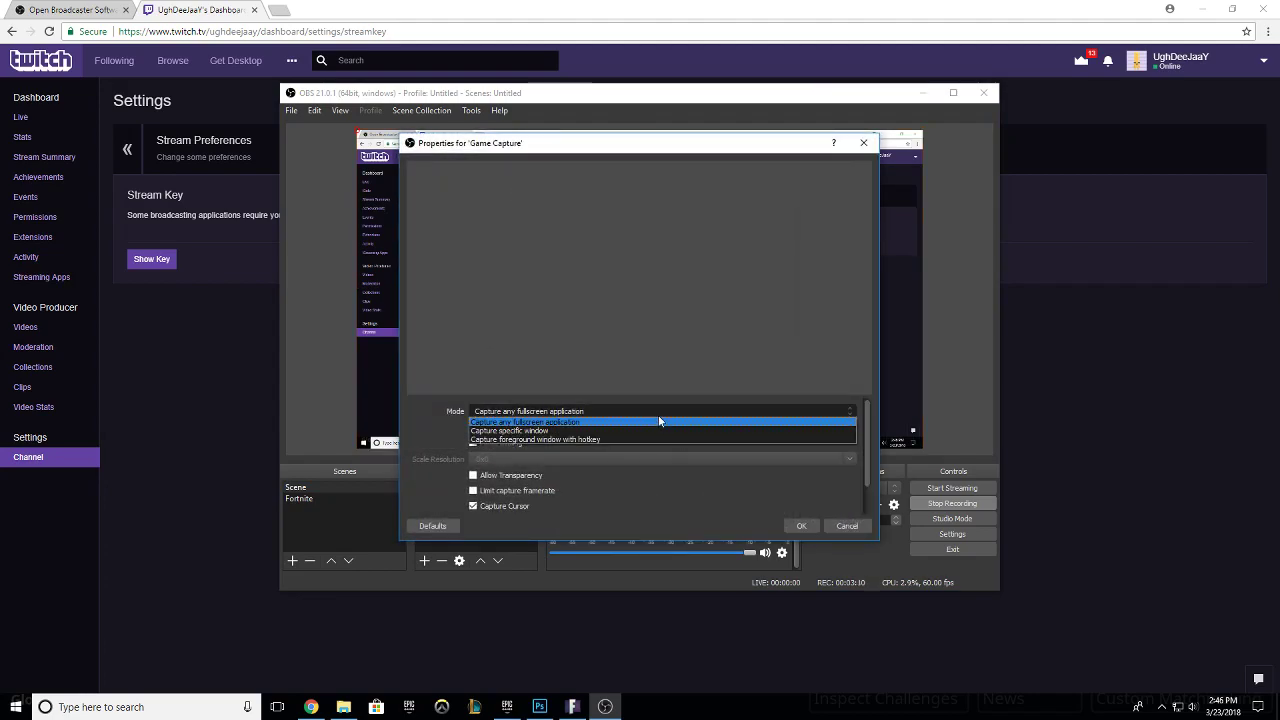
click(602, 432)
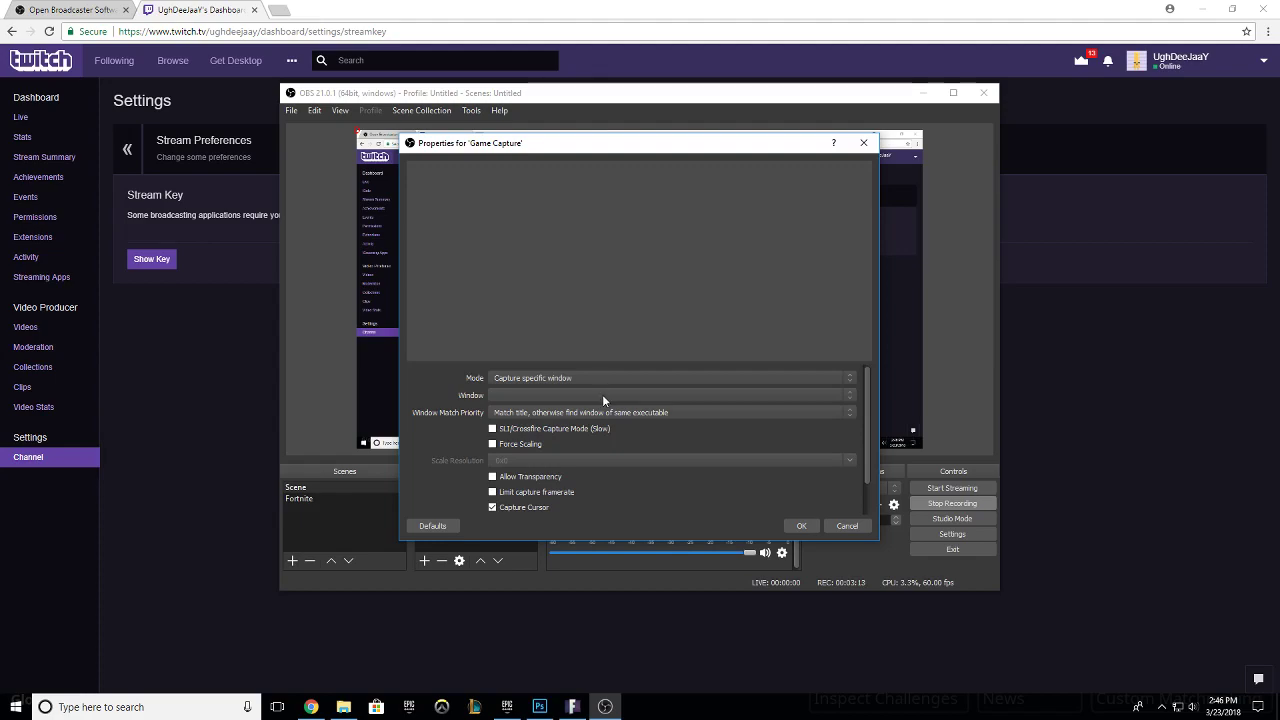
click(602, 394)
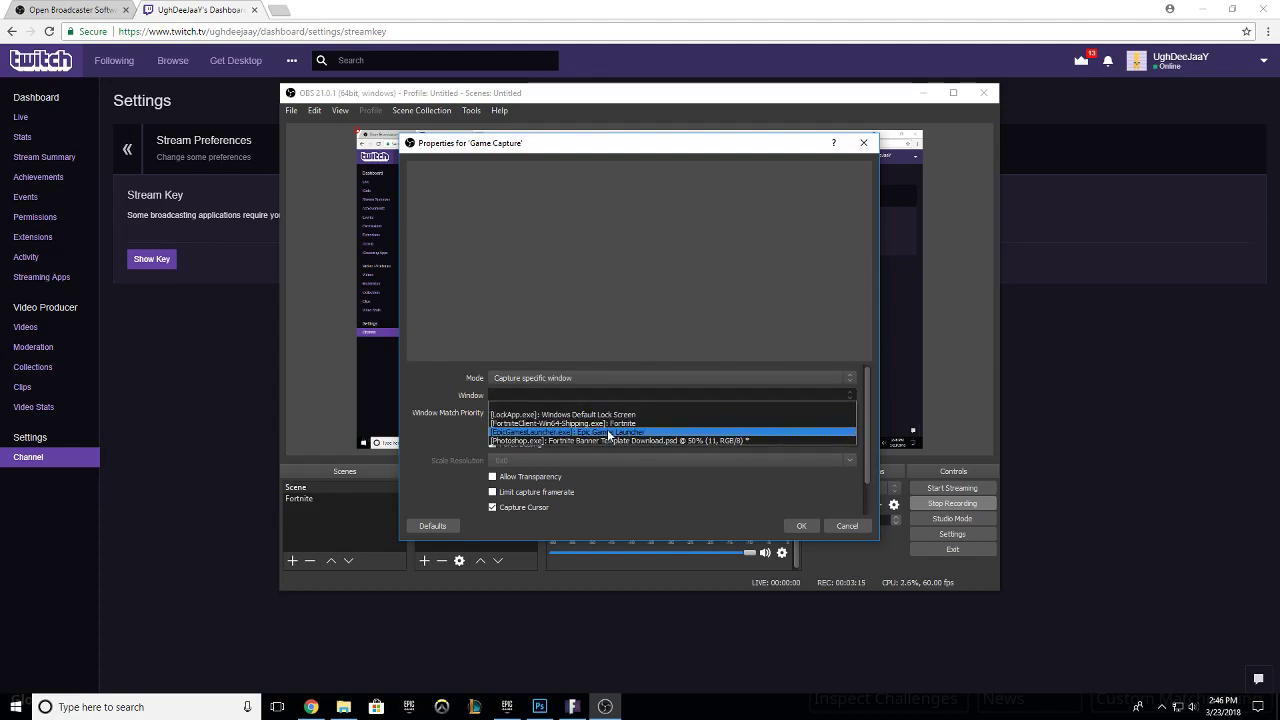